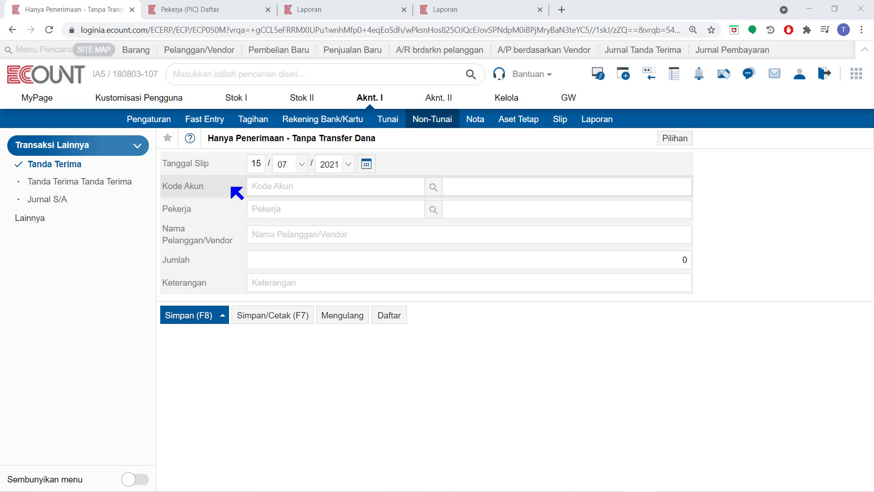
Set the receipt's account code to 8109 (Beban Kompensasi Karyawan) and choose Karyawan A as the employee
left_click(257, 182)
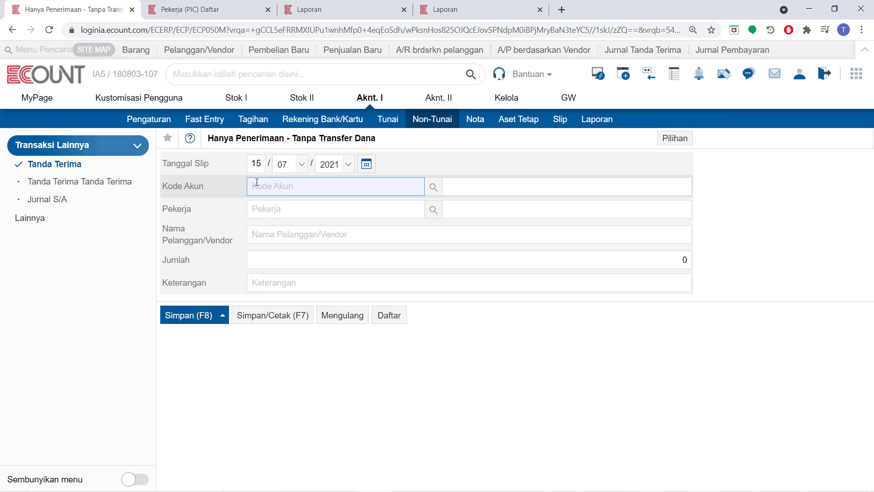
type("8109")
key("Return")
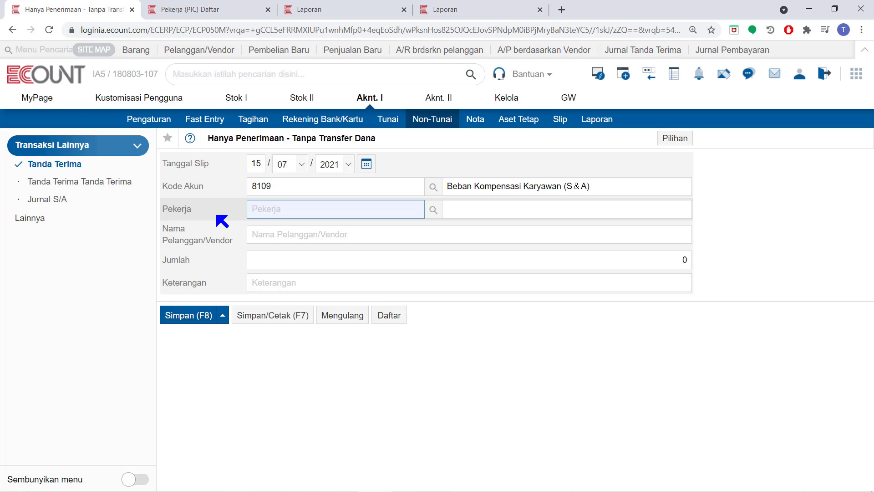
left_click(433, 209)
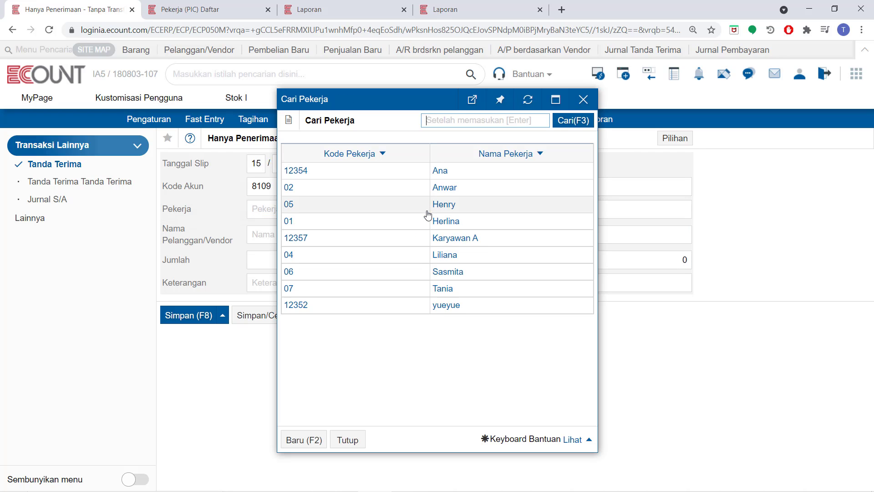
left_click(465, 239)
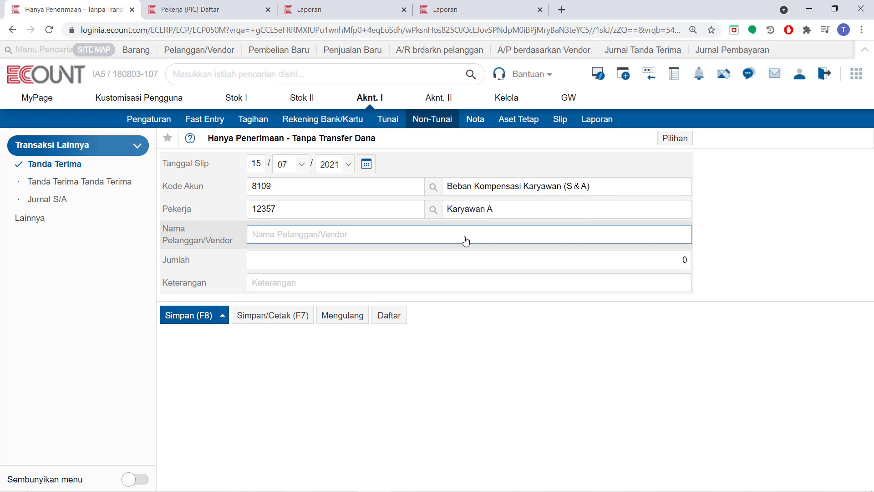
Check the PIC/Pekerja list where employees are registered, and return to the receipt form
left_click(231, 8)
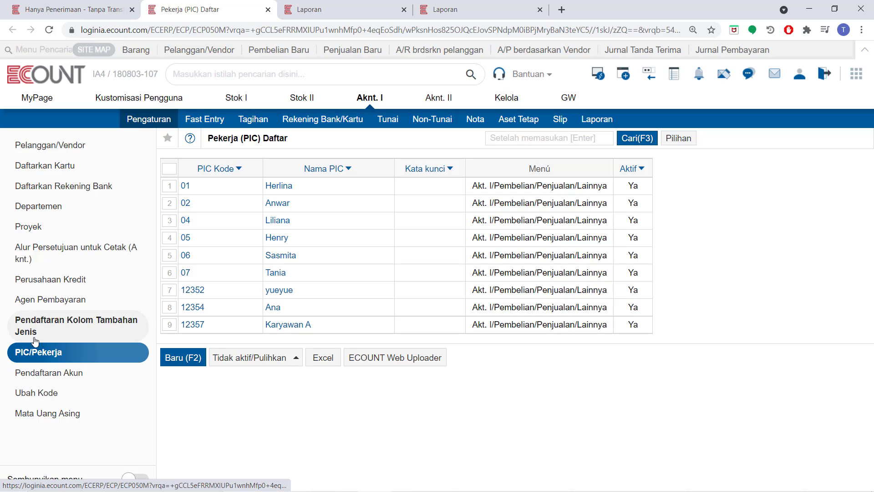
mouse_move(66, 354)
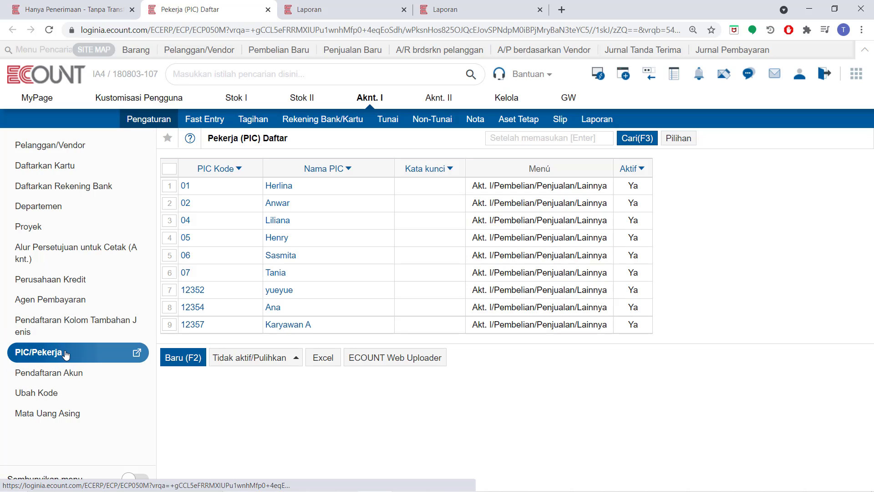
left_click(112, 7)
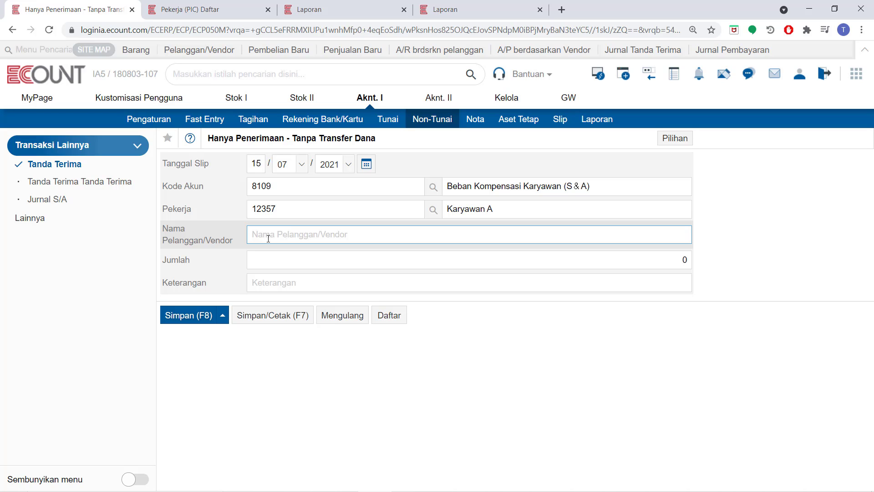
Enter vendor Restoran ABC, amount 300.000 and description "uang makan dinas karyawan A" on the receipt, and save it with a printable voucher
type("Restoran ABC")
left_click(273, 259)
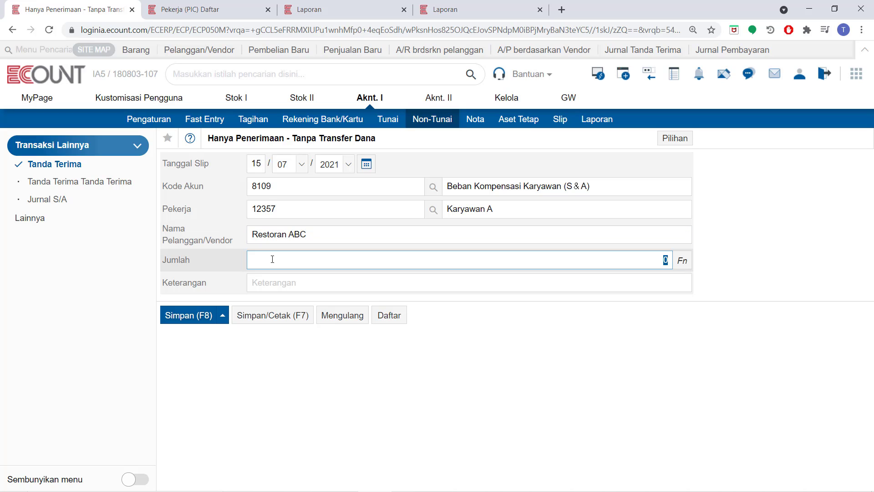
type("3000000")
left_click(287, 283)
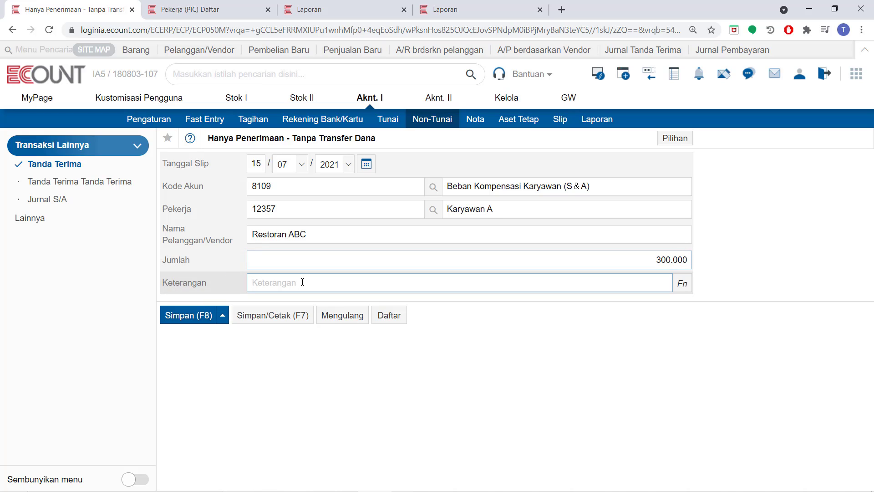
type("ua")
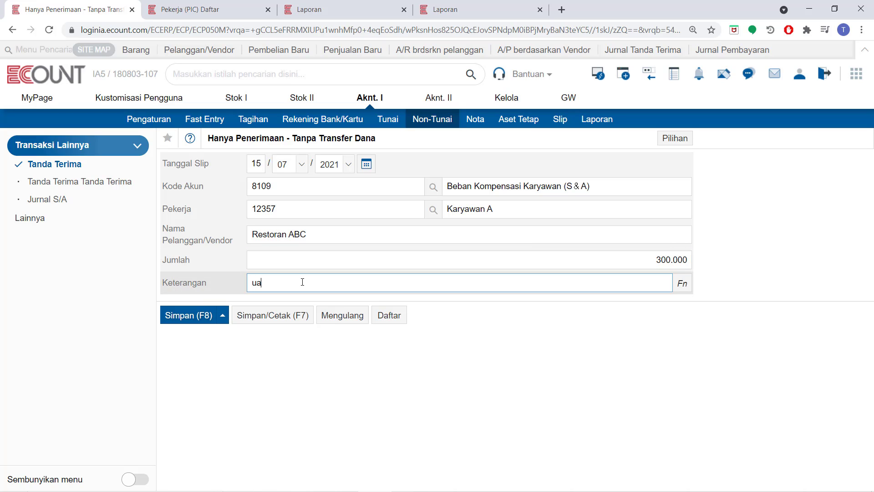
type("ng makan dinas karyawan A")
left_click(278, 318)
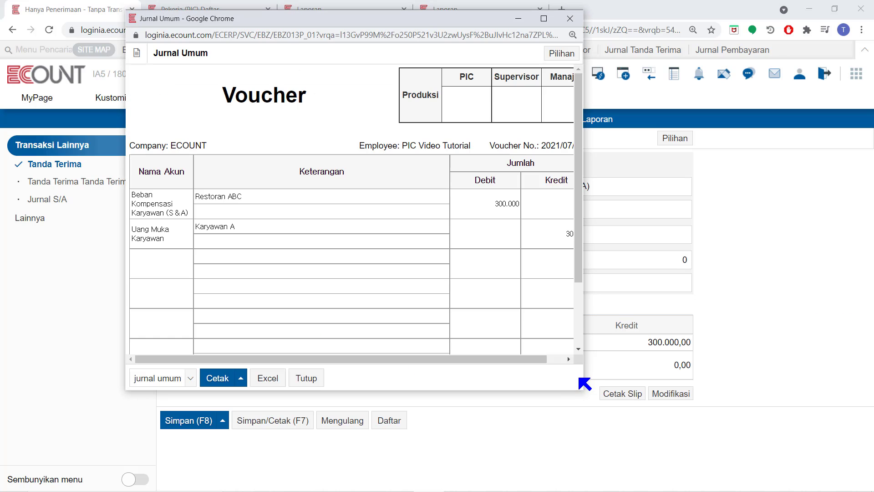
Review the debit and credit account lines on the printable voucher in a widened window, and close it
left_click_drag(583, 383, 618, 382)
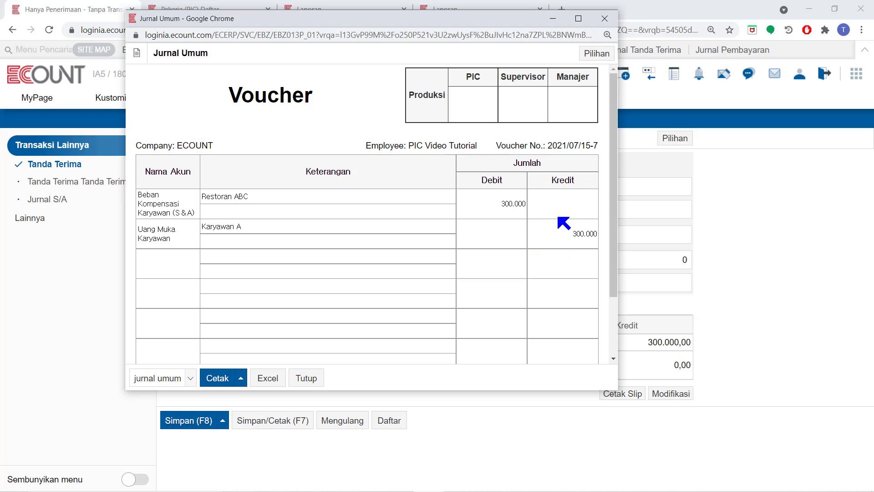
left_click_drag(196, 213, 143, 195)
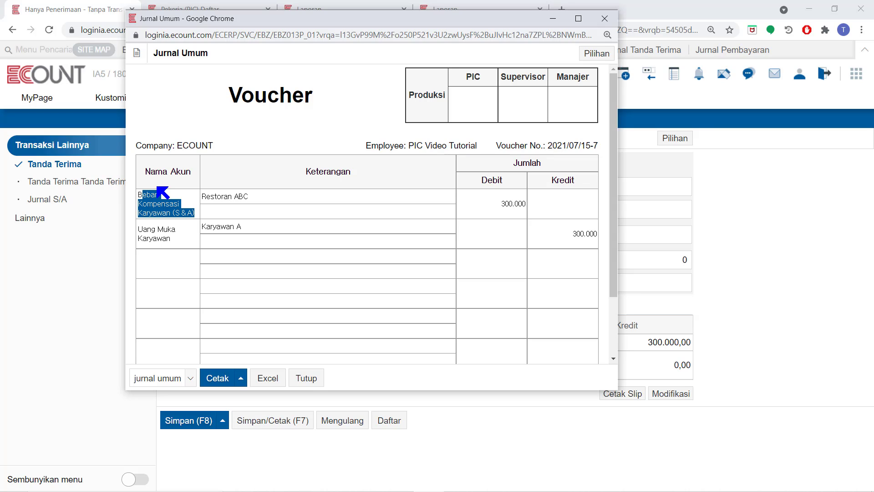
left_click_drag(184, 242, 137, 227)
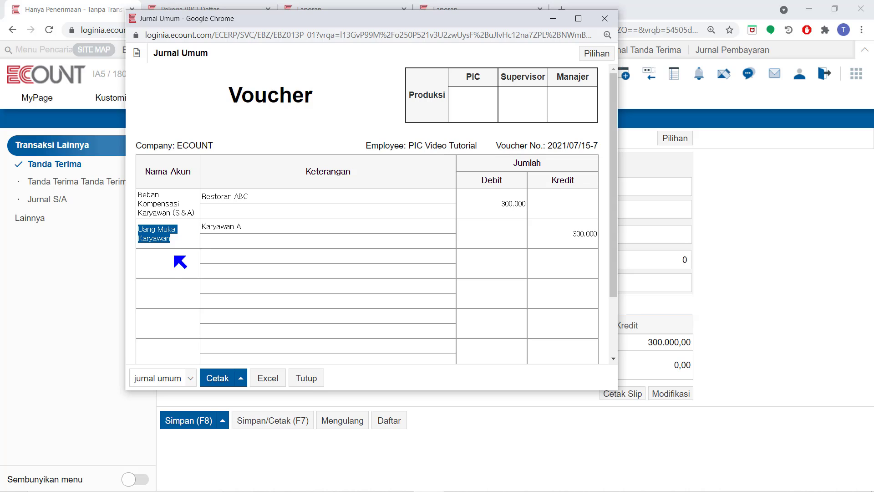
left_click(309, 382)
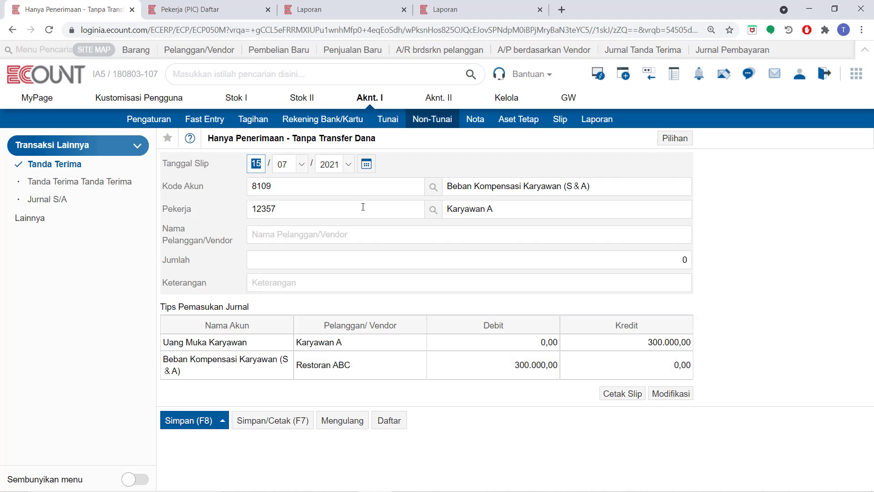
Run the Pernyataan Dana report with its preset date range
left_click(337, 7)
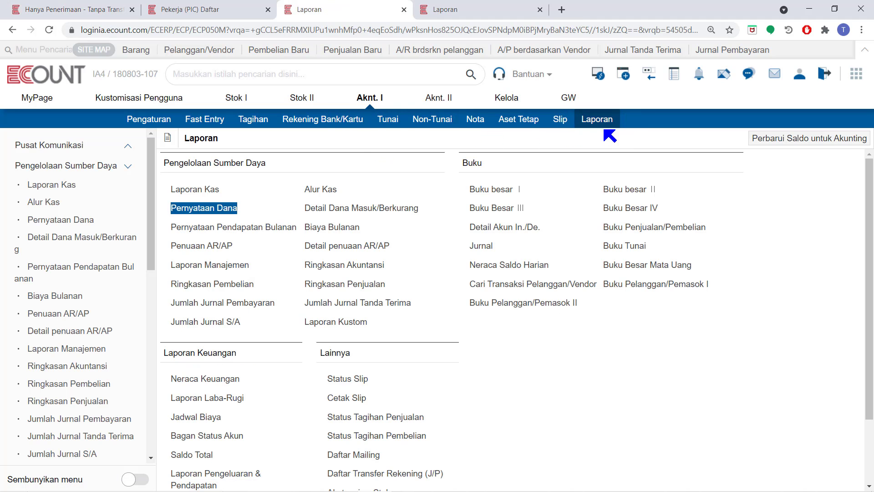
left_click(221, 207)
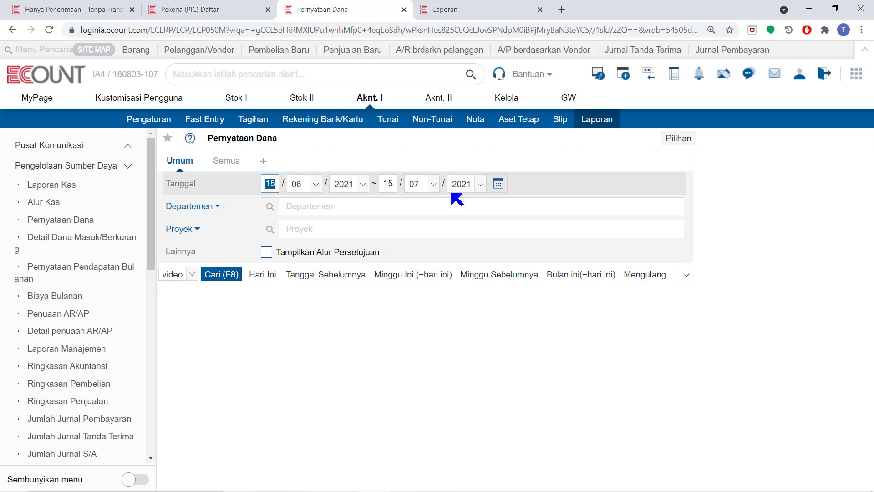
left_click(240, 274)
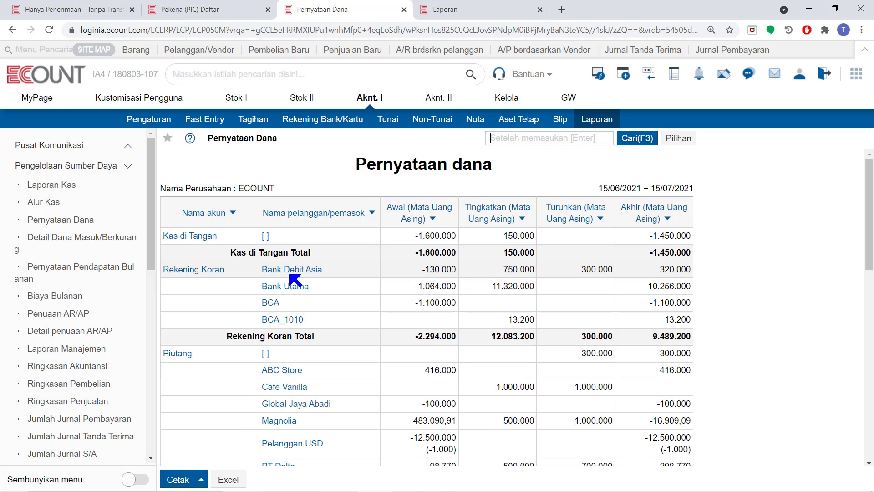
Filter the Pernyataan Dana report by "uang muka" and examine the line for Karyawan A
type("uang ")
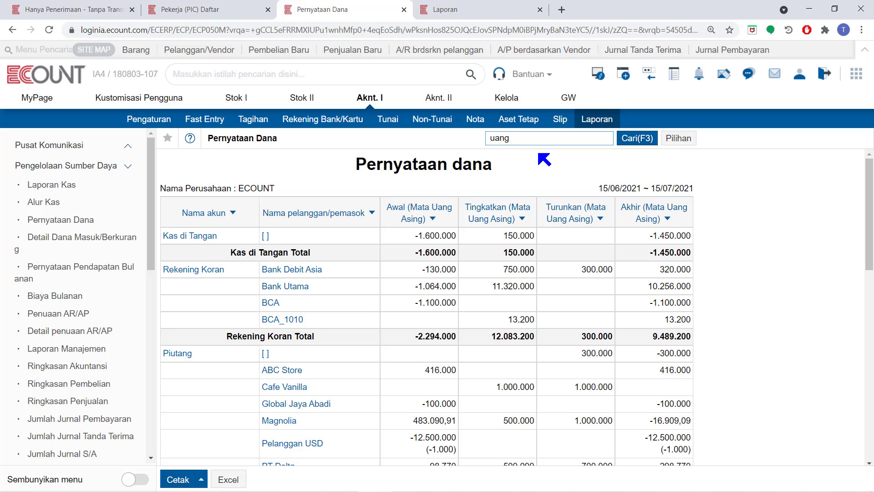
type("muka")
key("Return")
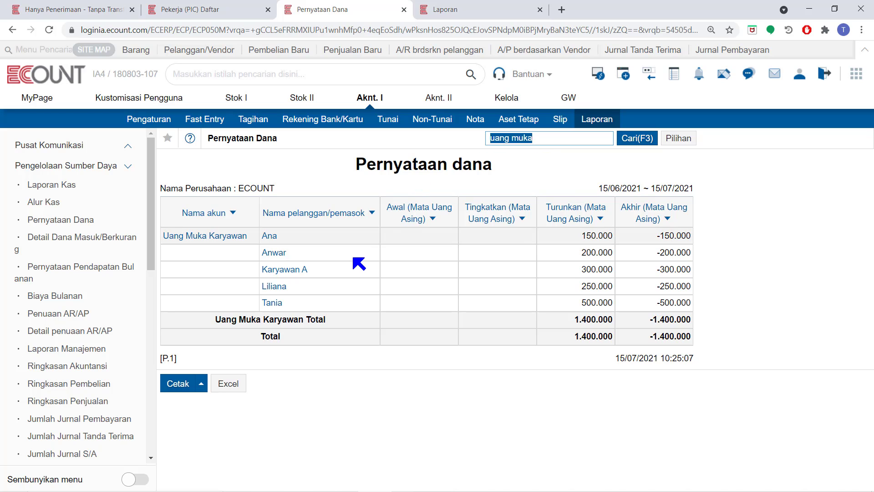
left_click_drag(311, 269, 262, 252)
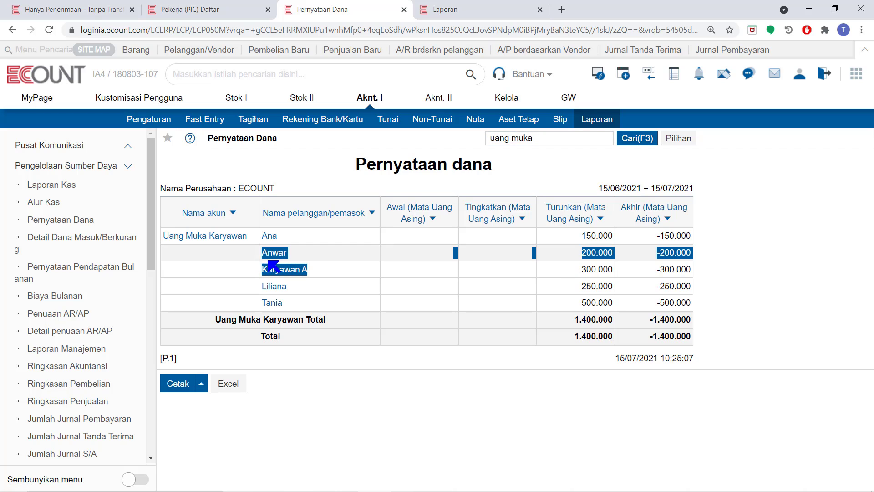
left_click_drag(318, 269, 261, 269)
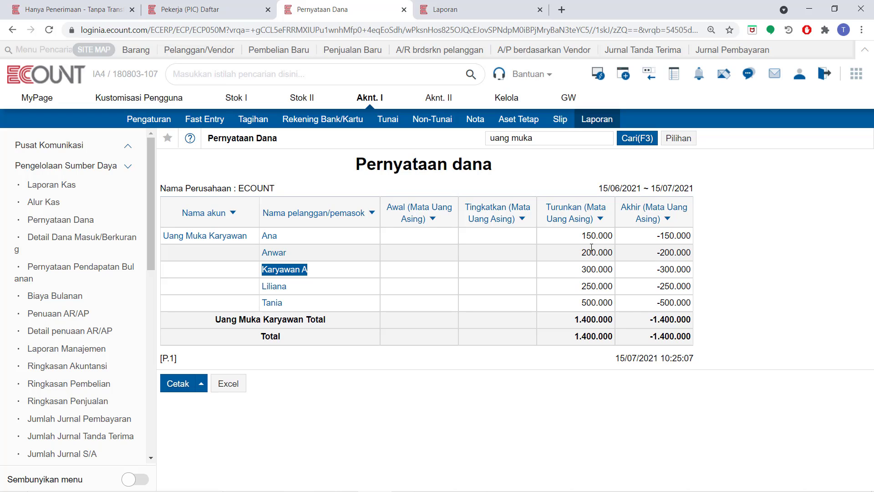
Return to the Tanda Terima form and set the amount of the new receipt to 100.000
left_click(76, 12)
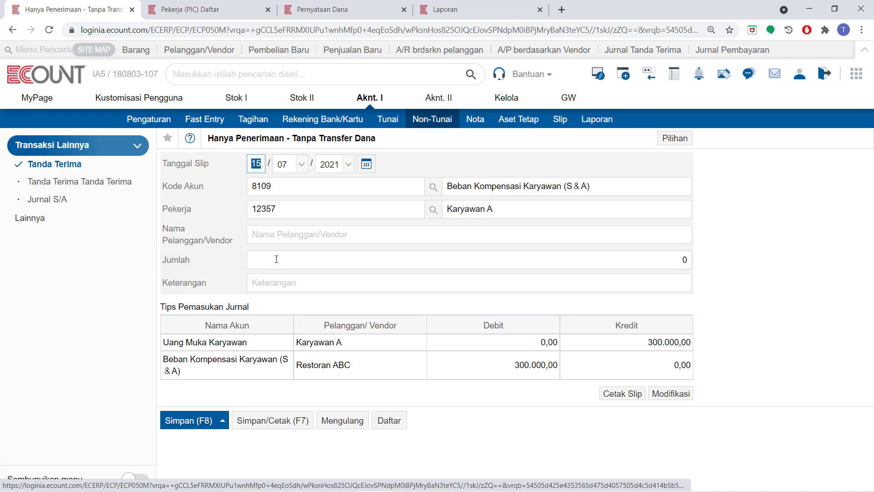
left_click(413, 162)
left_click(370, 215)
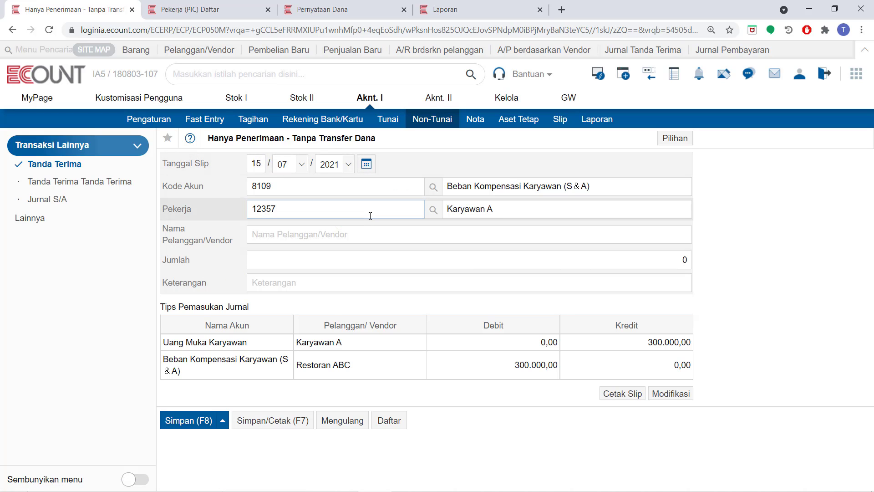
double_click(371, 216)
left_click(366, 235)
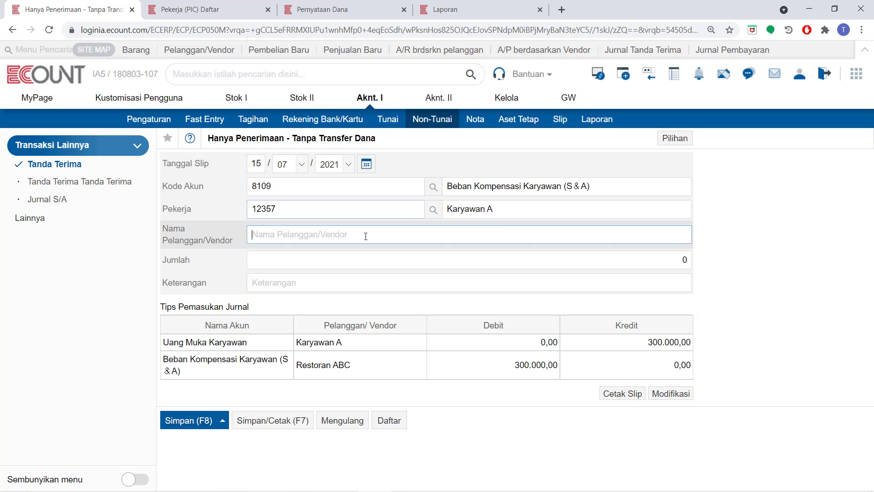
left_click(364, 264)
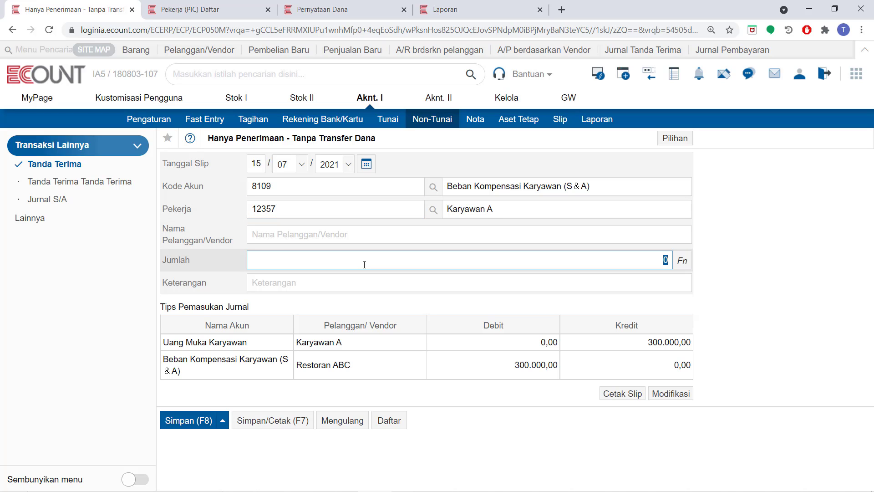
type("100.000")
Open the tax details for the amount, keep the tax type Pajak(10%), and load the pre-tax and tax amounts from the receipt
left_click(690, 268)
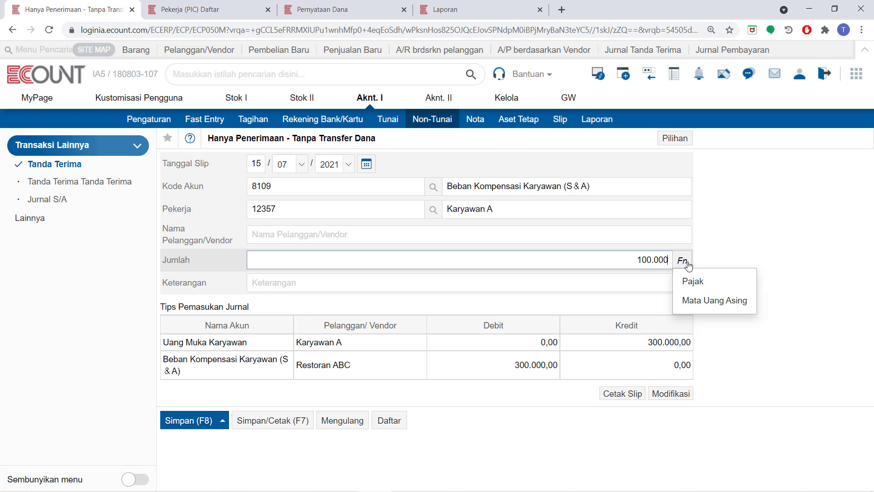
left_click(693, 281)
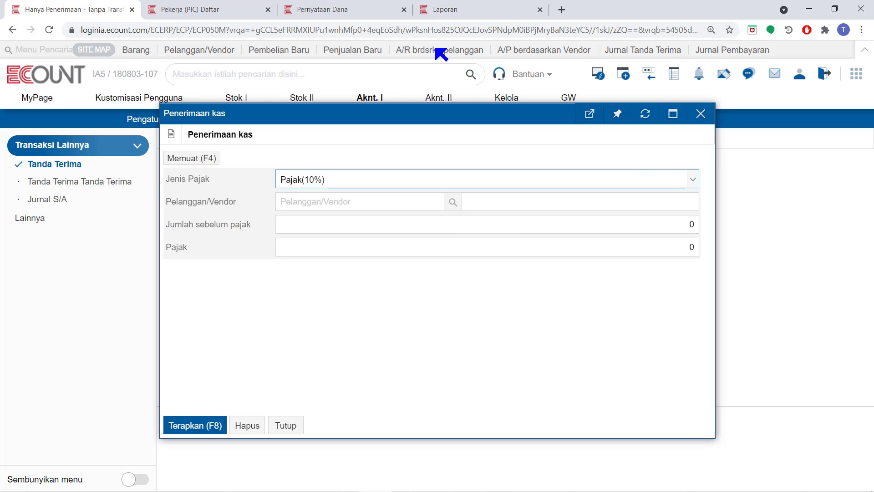
left_click(286, 253)
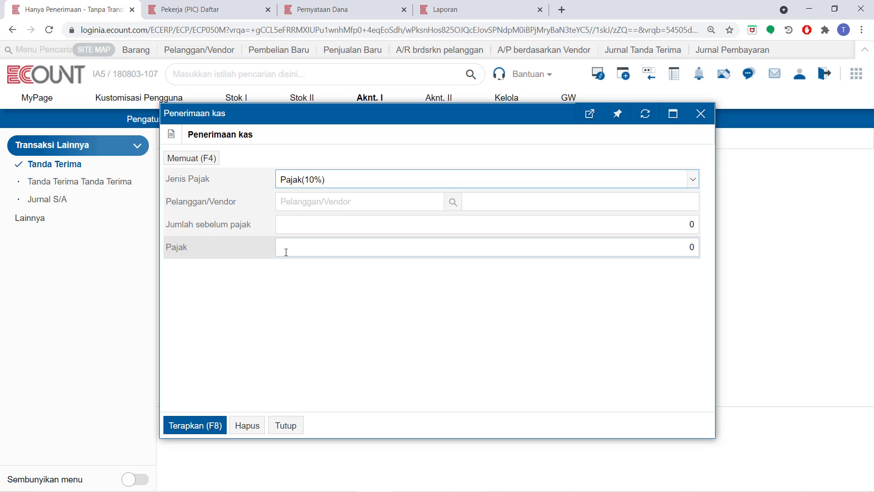
left_click(344, 179)
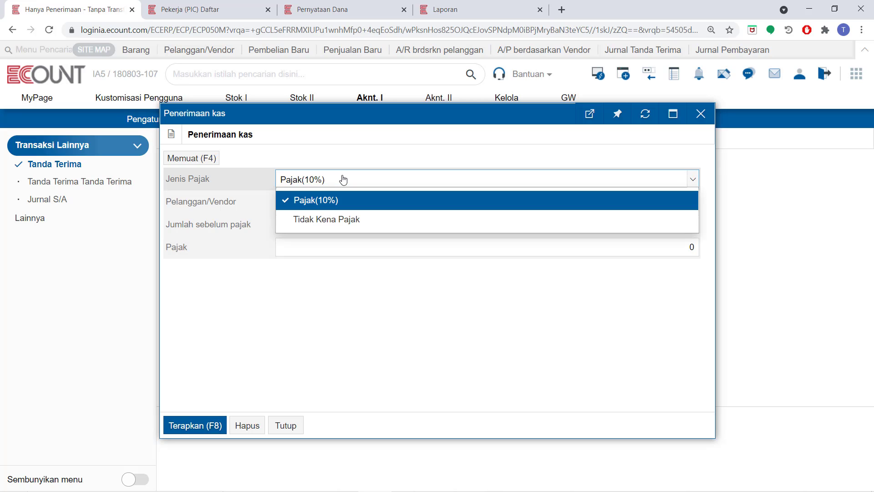
left_click(343, 179)
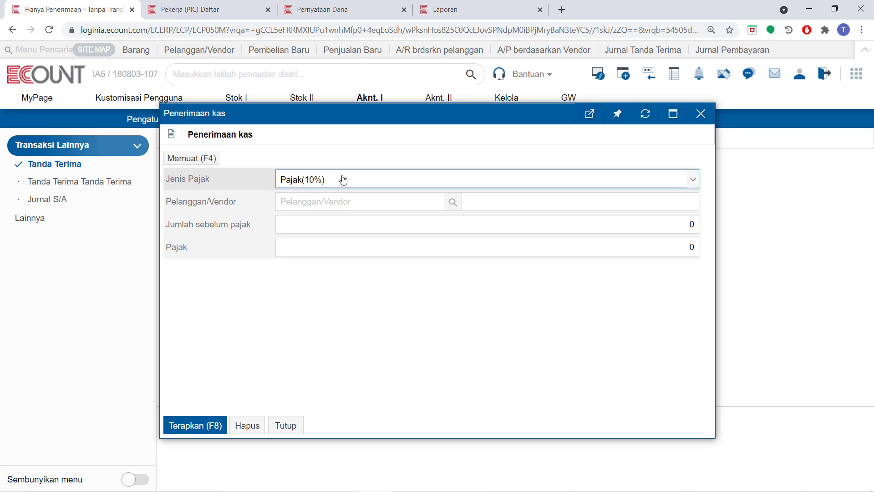
left_click(208, 157)
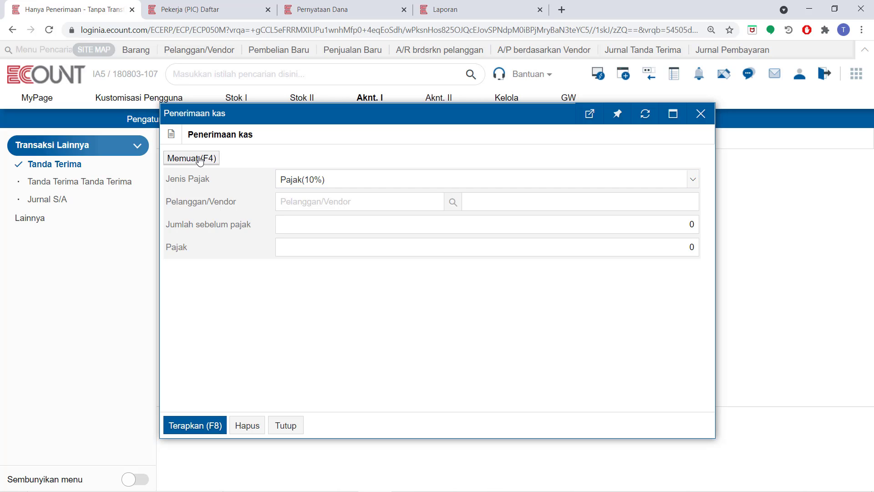
left_click(200, 161)
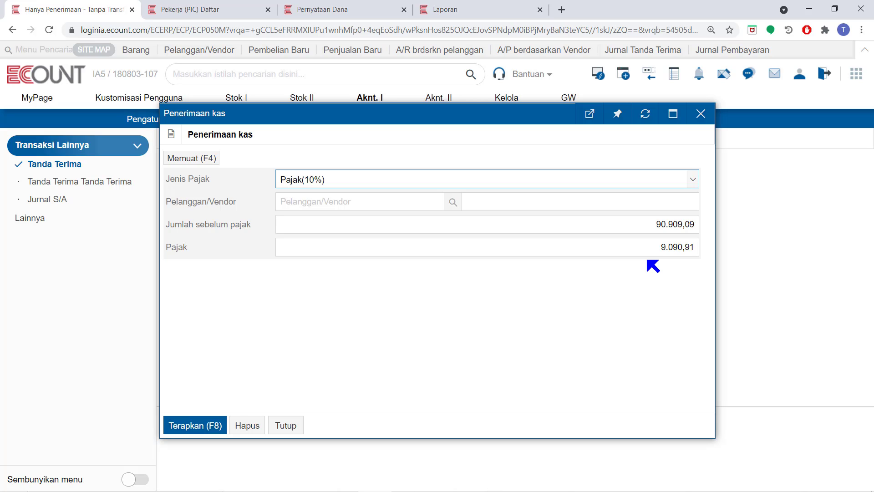
Set the pre-tax amount to 100.000, and recalculate it with Kalkulasi Jumlah Sebelum Pajak using the 100.000,00 total in row 7
left_click(656, 226)
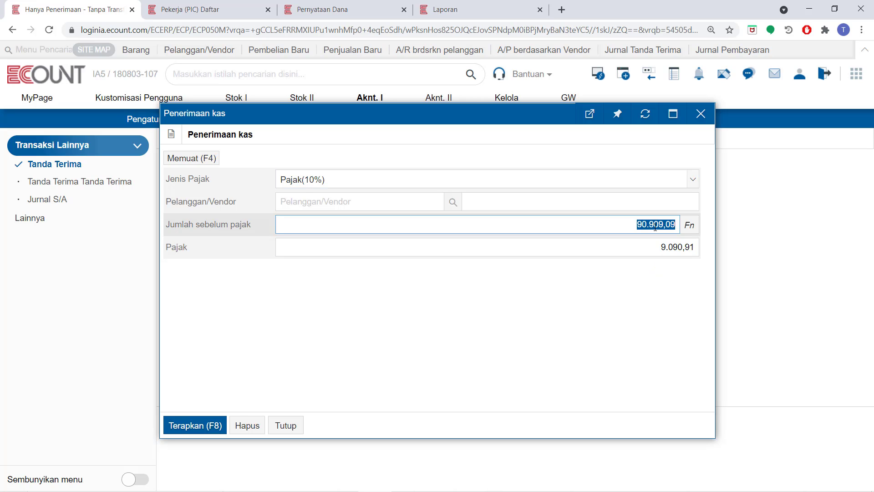
type("100000")
key("Tab")
left_click(685, 224)
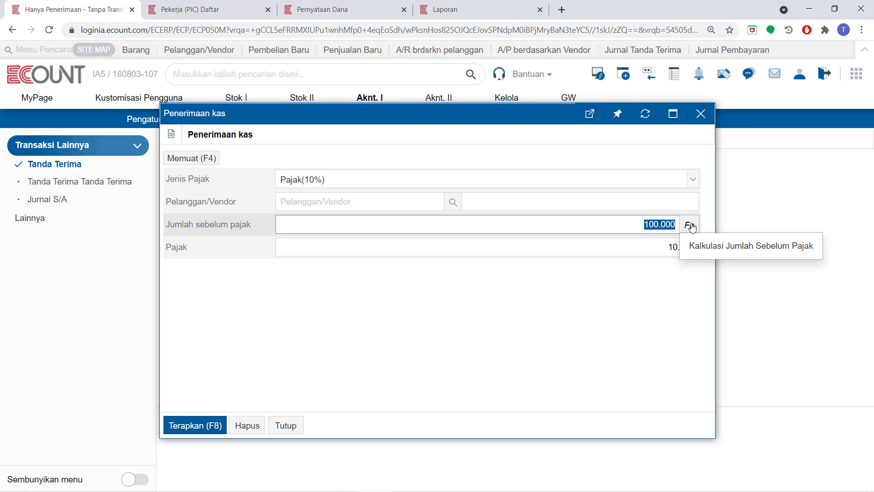
left_click(704, 250)
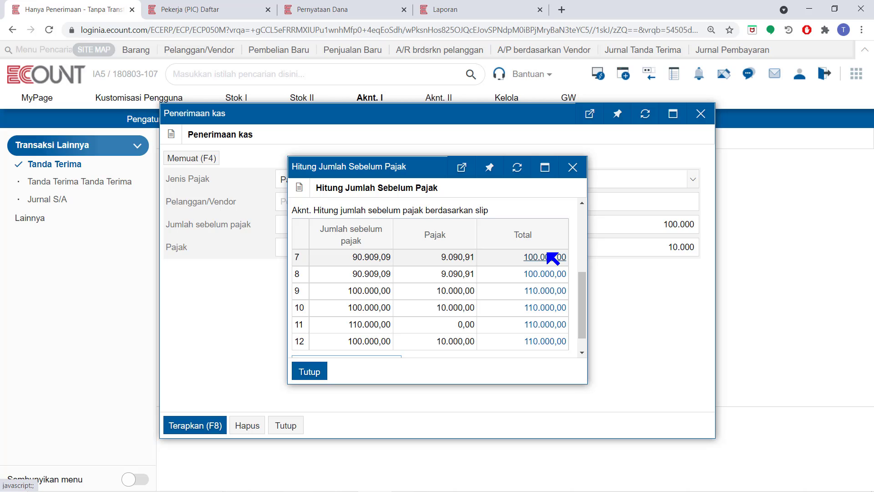
left_click(548, 256)
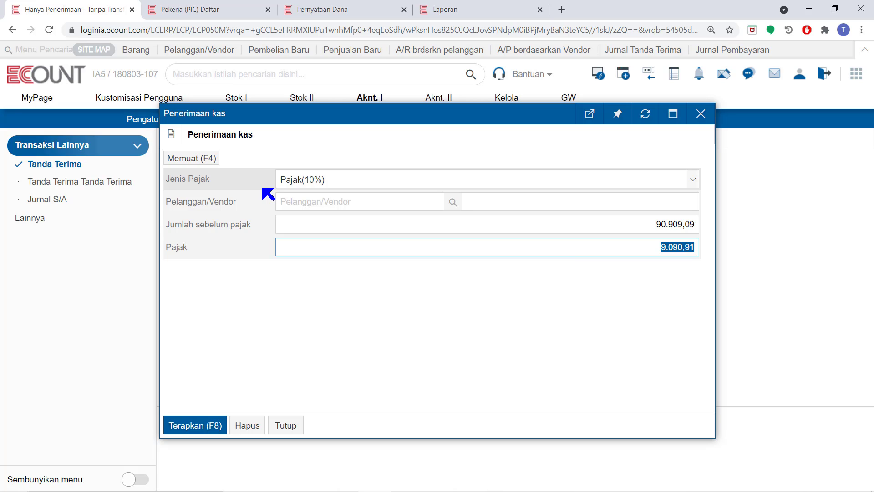
Set the customer/vendor in the tax details to Cafe Vanilla and apply the tax to the receipt
left_click(290, 209)
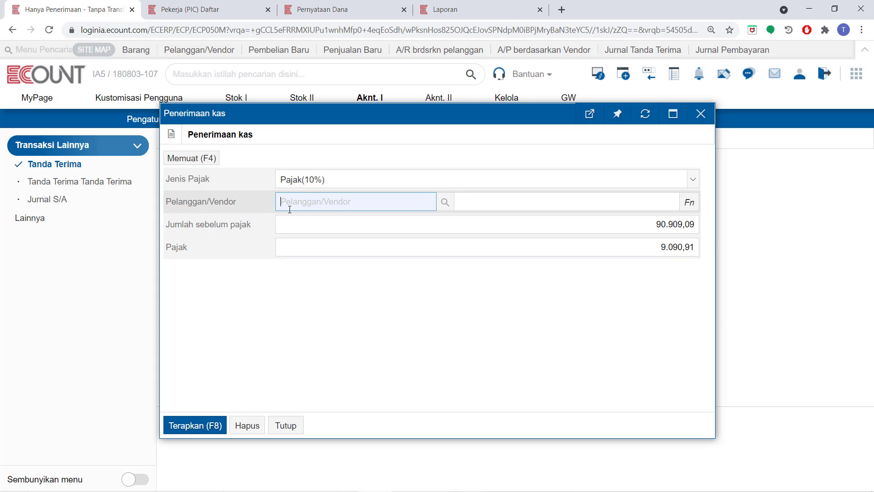
type("cafe van")
key("Return")
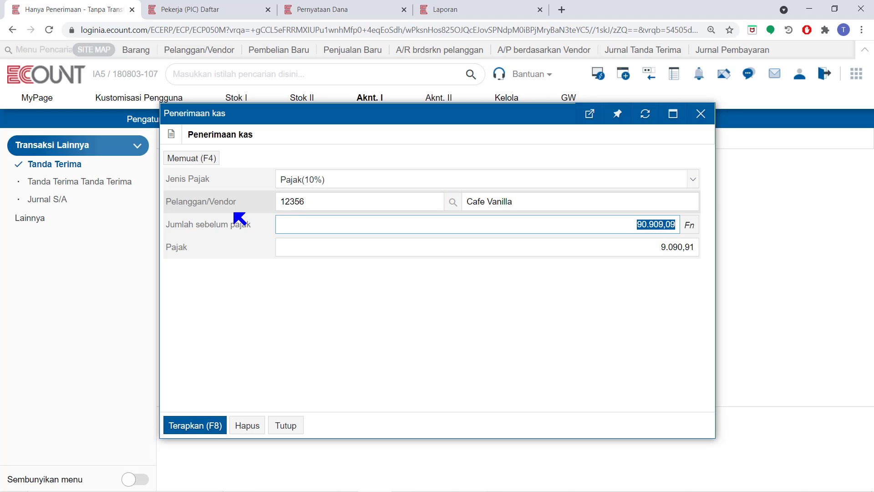
left_click(178, 432)
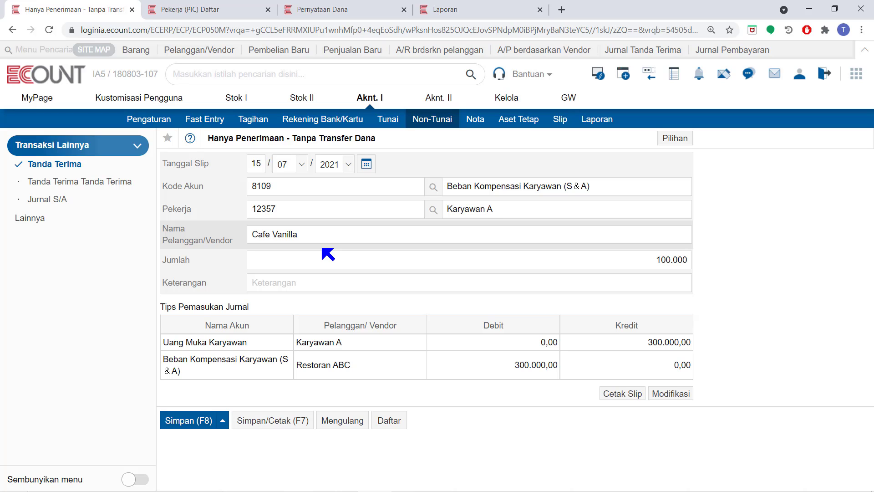
Check the tax option in the receipt amount's extra functions, and save the receipt together with its print voucher
left_click(684, 263)
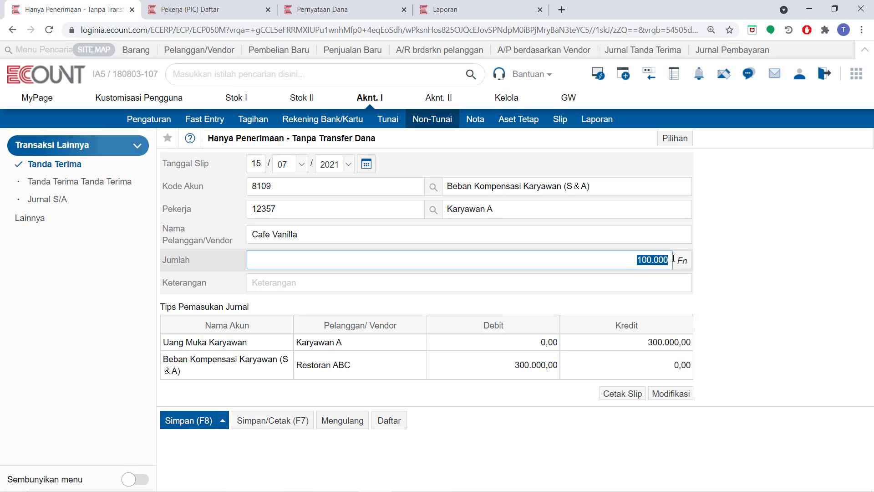
left_click(684, 264)
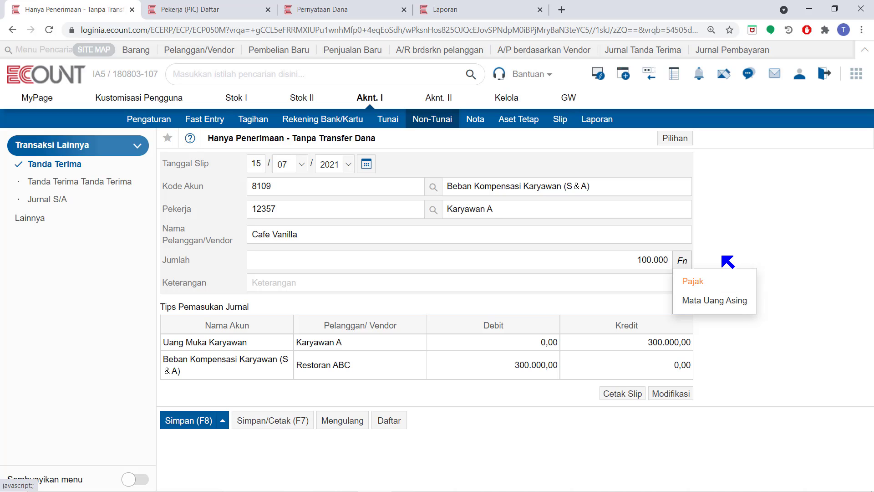
left_click(558, 256)
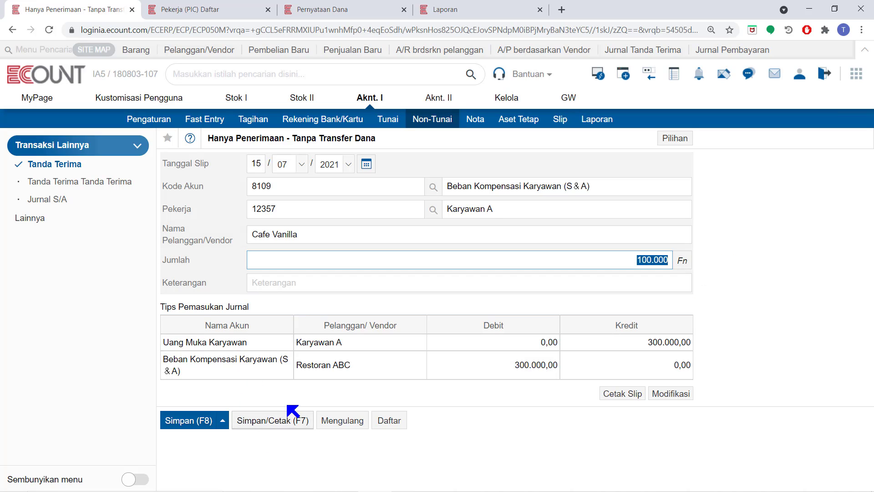
left_click(263, 422)
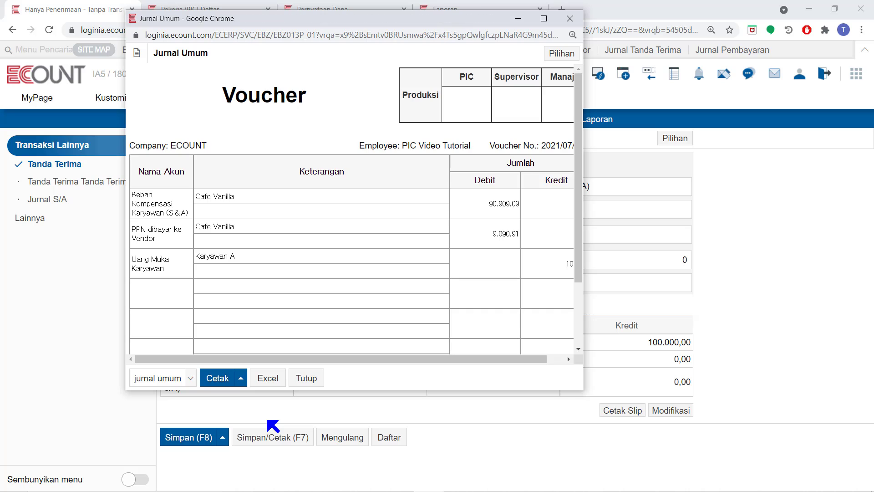
Widen the voucher window, examine the expense, PPN dibayar ke Vendor and Uang Muka Karyawan lines, and close the voucher
left_click_drag(583, 380, 628, 380)
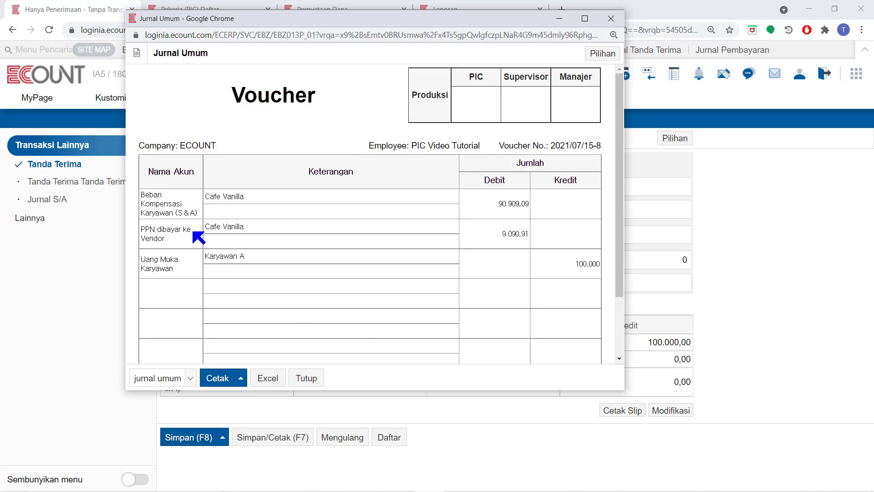
left_click_drag(197, 213, 145, 195)
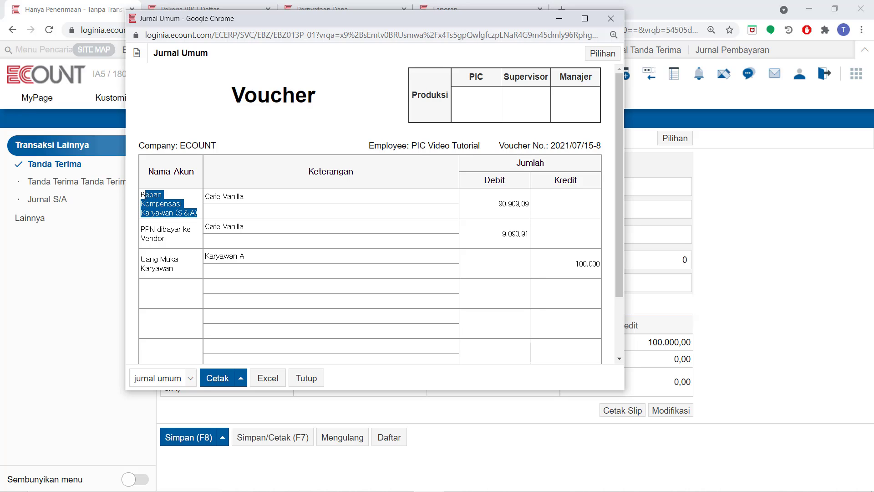
left_click(184, 248)
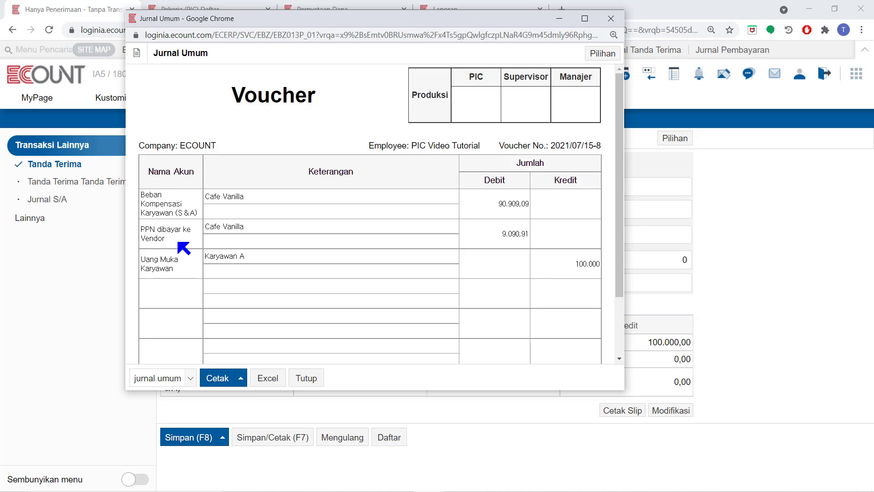
left_click_drag(178, 243, 143, 222)
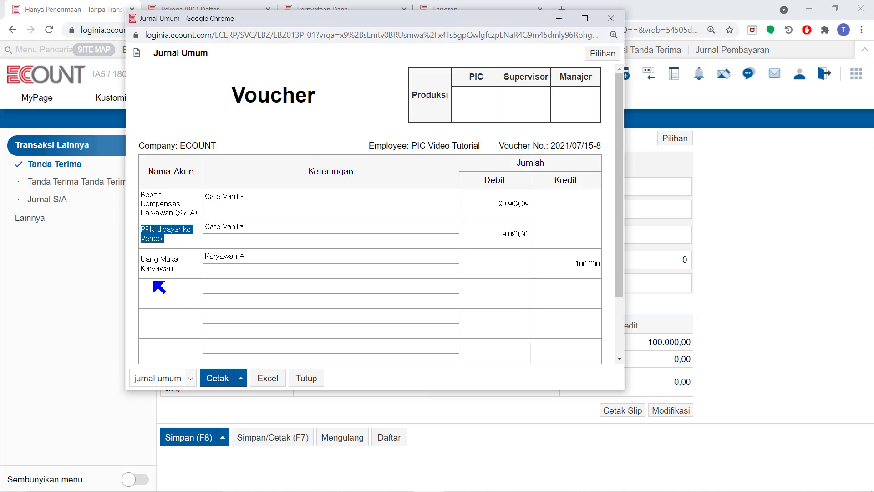
left_click_drag(188, 273, 146, 259)
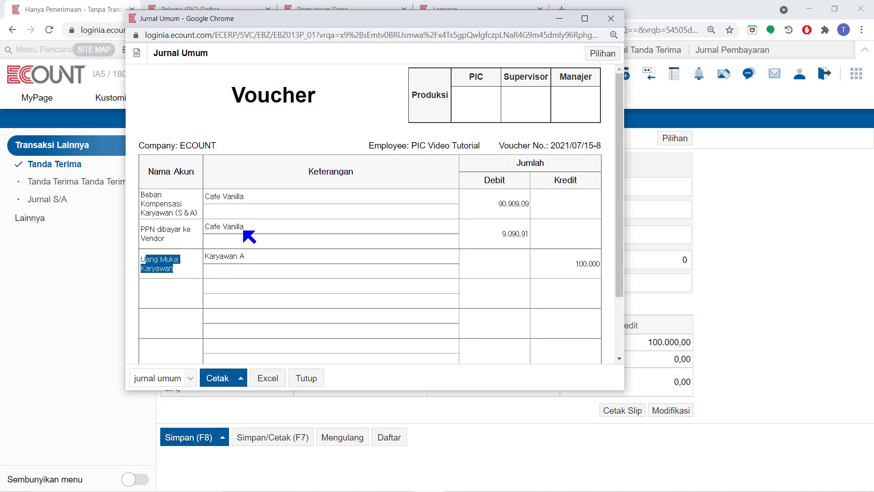
left_click(306, 378)
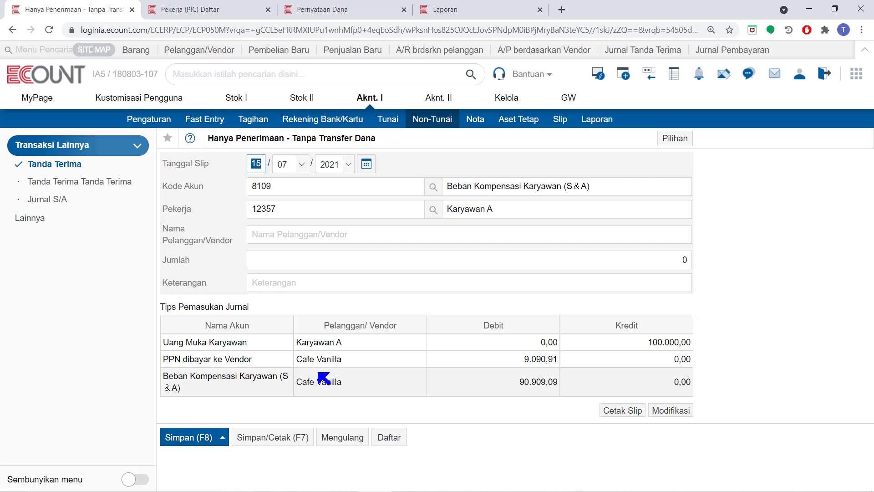
Rerun the Pernyataan Dana report, filter it by "uang muka", and examine the decrease amount for Karyawan A
left_click(331, 10)
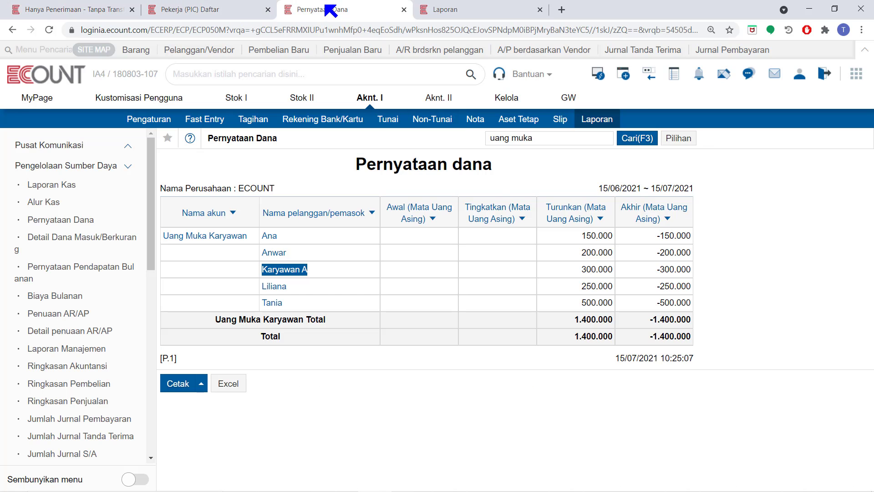
left_click(636, 138)
left_click(232, 275)
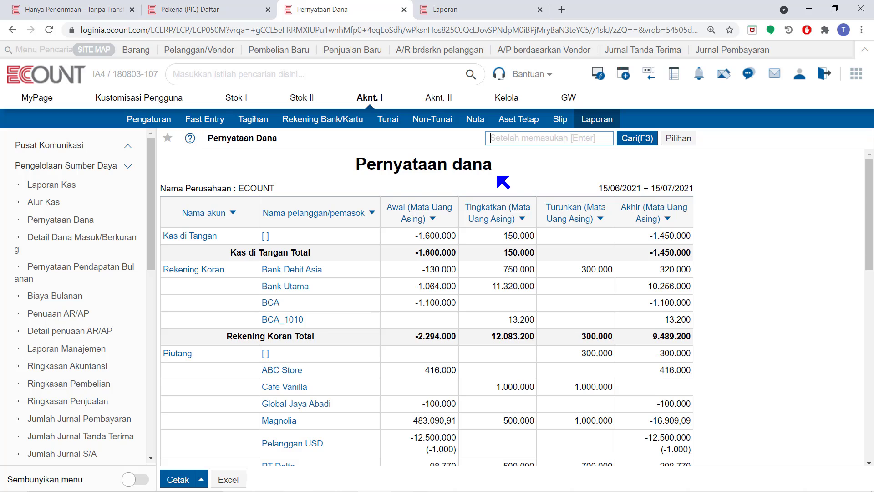
type("uang ")
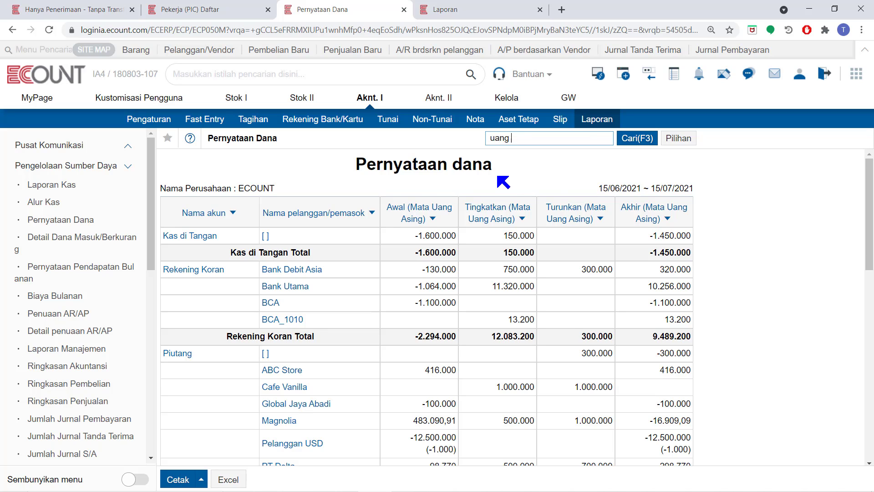
type("muka")
key("Return")
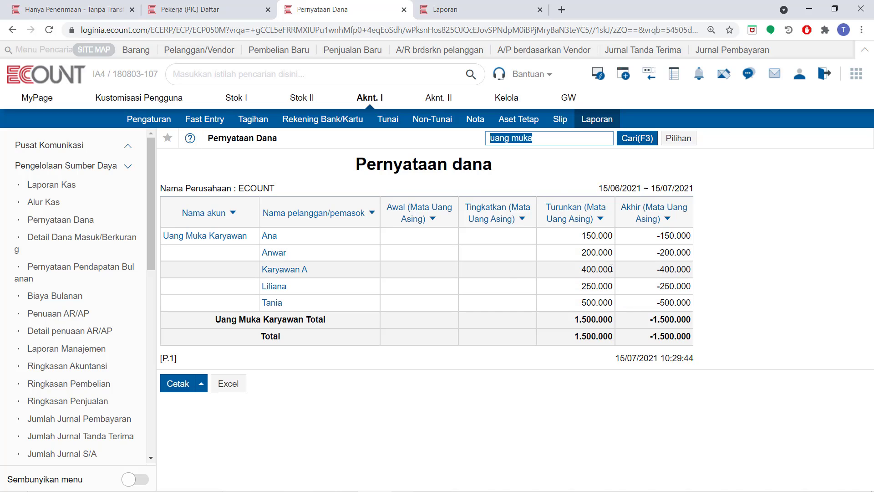
left_click_drag(610, 272, 542, 268)
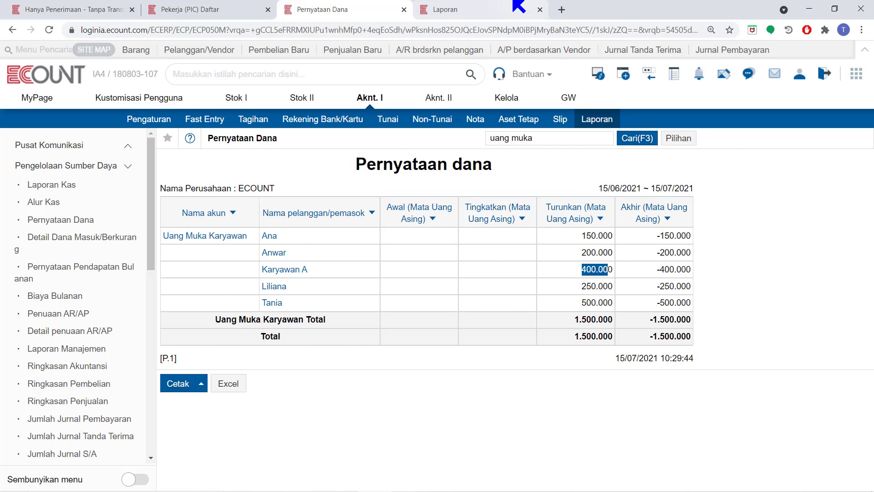
Open the Buku Penjualan/Pembelian report and set its end month to 07 and its transaction type to Pembelian
left_click(496, 9)
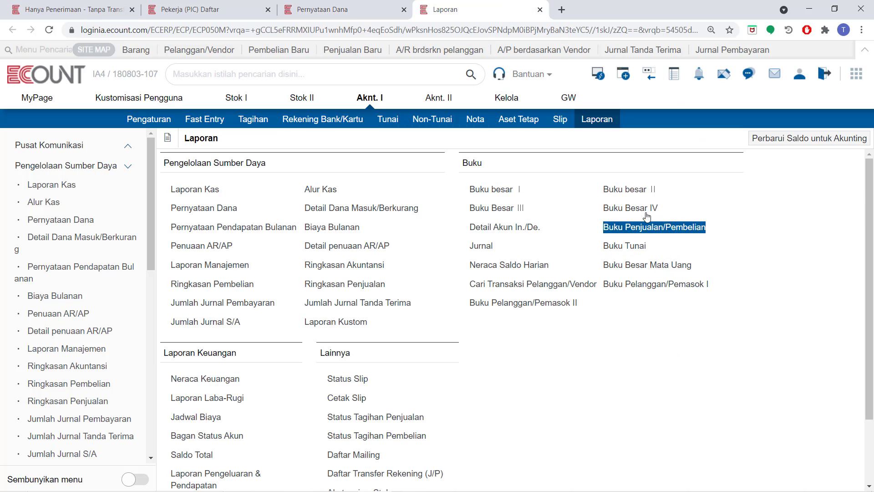
left_click(665, 227)
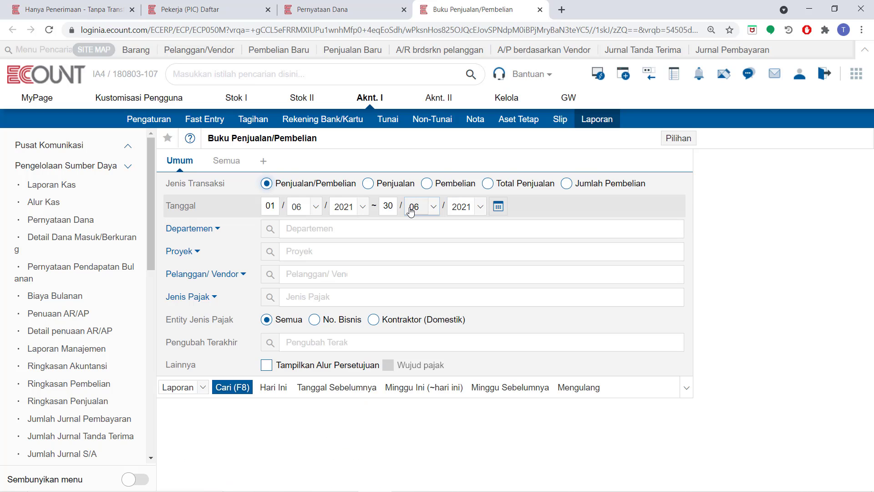
left_click(411, 211)
left_click(437, 337)
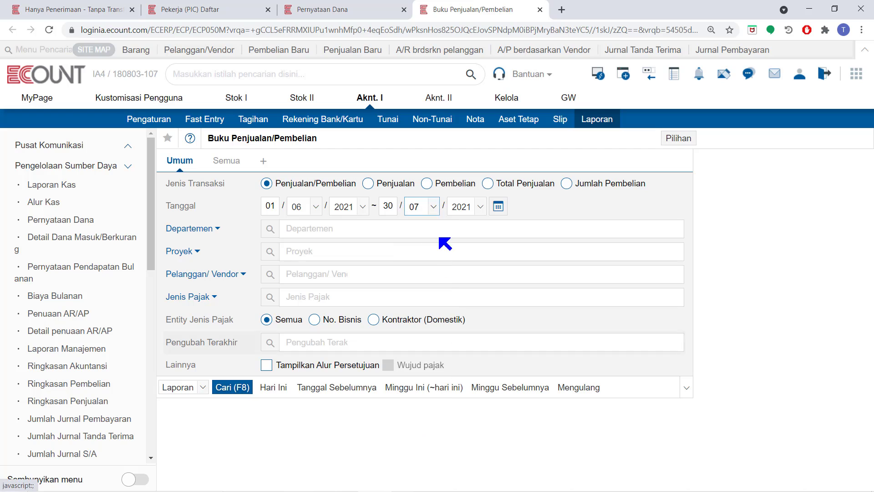
left_click(427, 183)
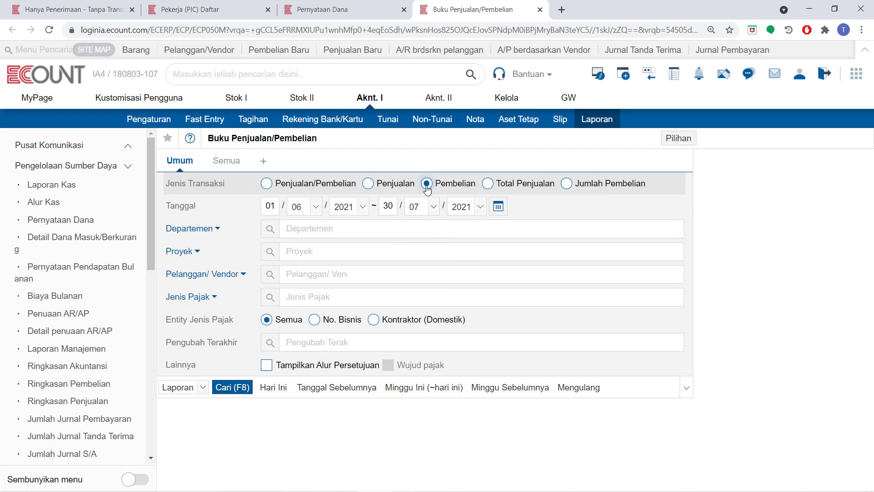
Restrict the purchase book to tax type Pajak(10%), run the report, and examine the Cafe Vanilla line
left_click(270, 297)
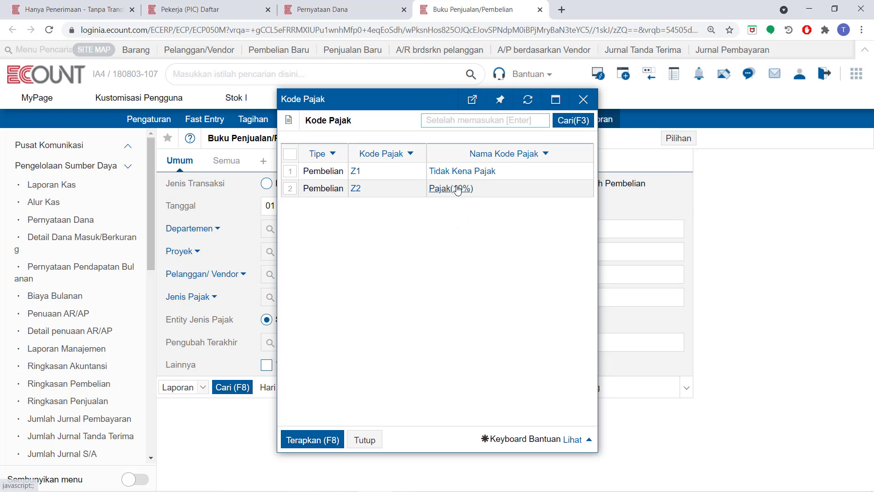
left_click(458, 189)
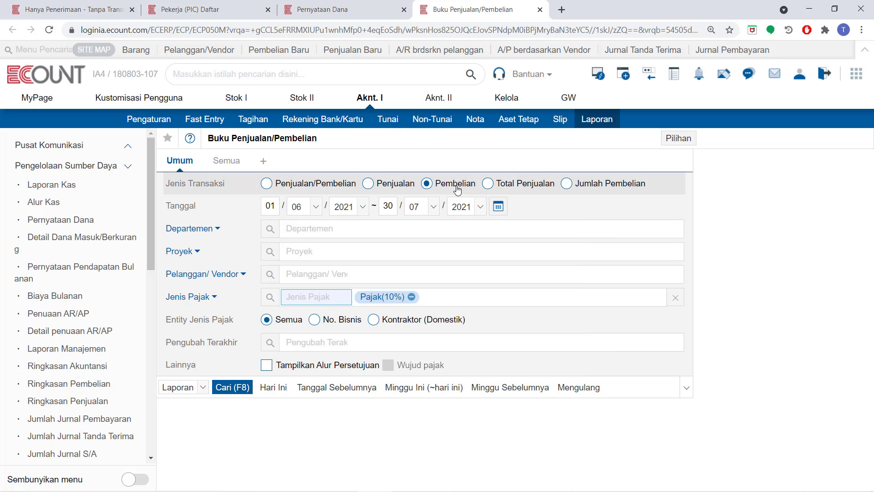
left_click(249, 388)
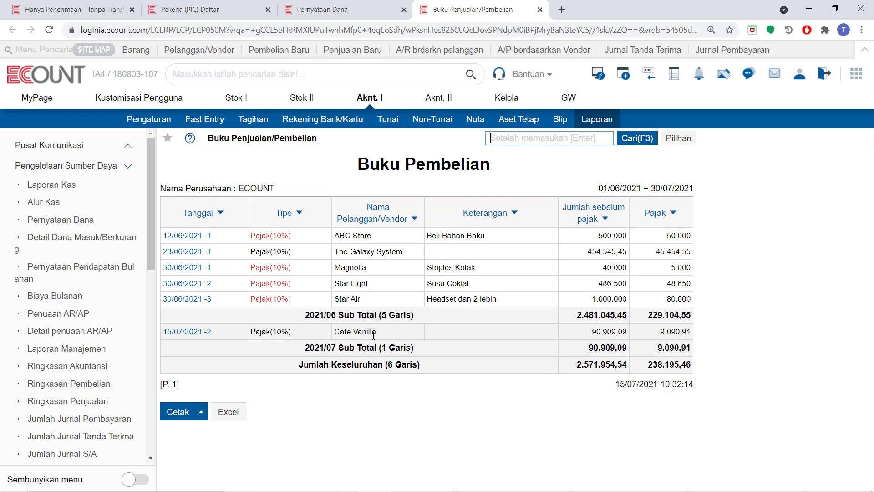
left_click_drag(376, 332, 335, 332)
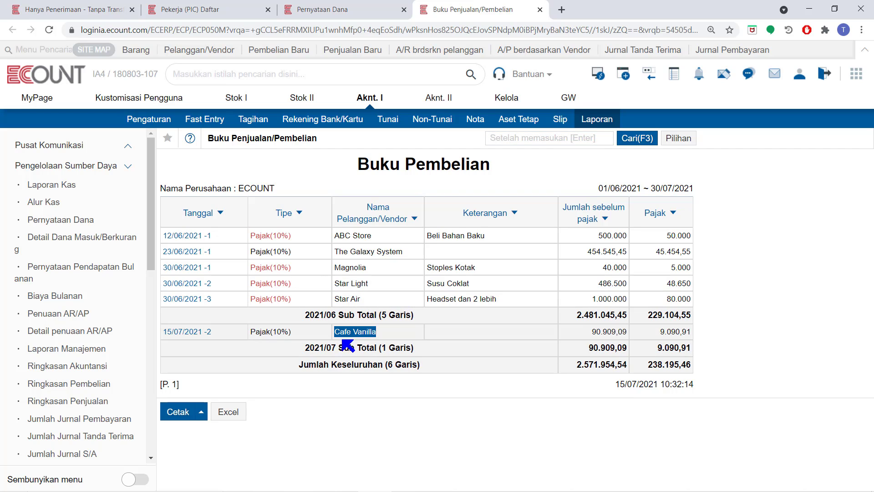